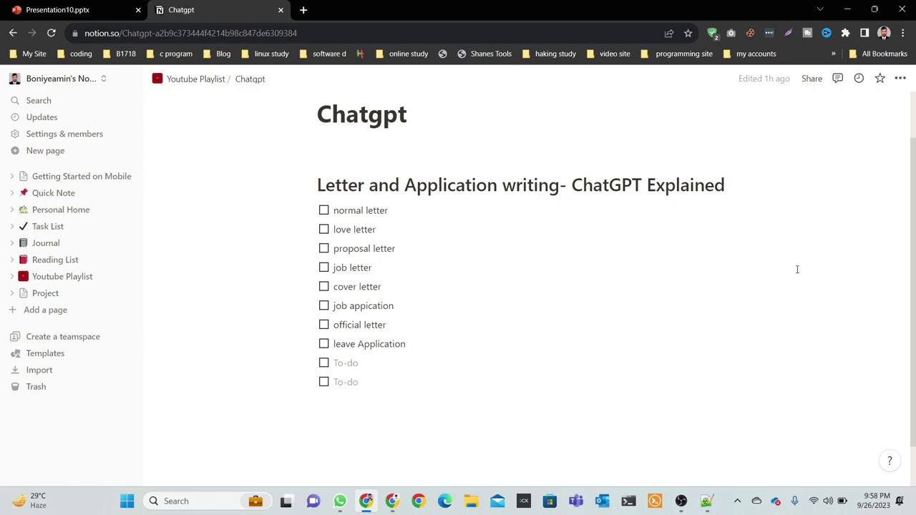
# Open chat.openai.com in a new Chrome tab.
pyautogui.click(310, 10)
pyautogui.write('cha')
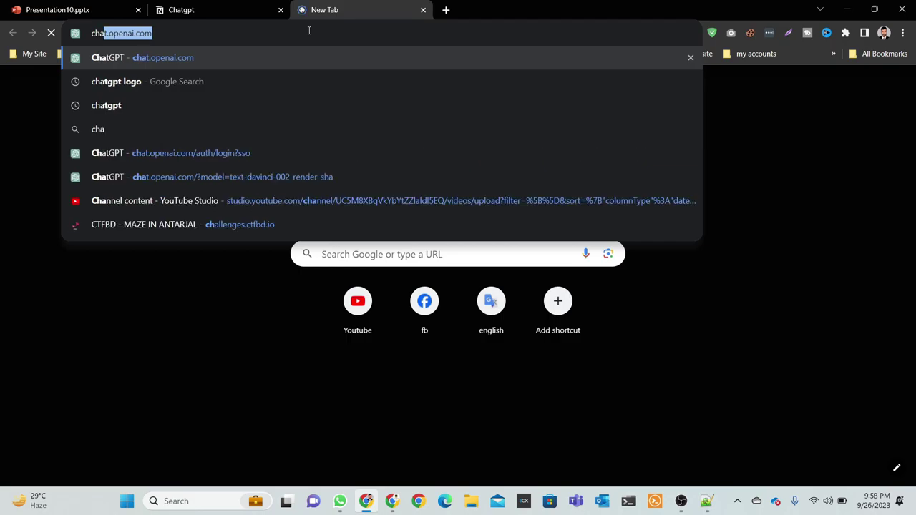
pyautogui.press('Return')
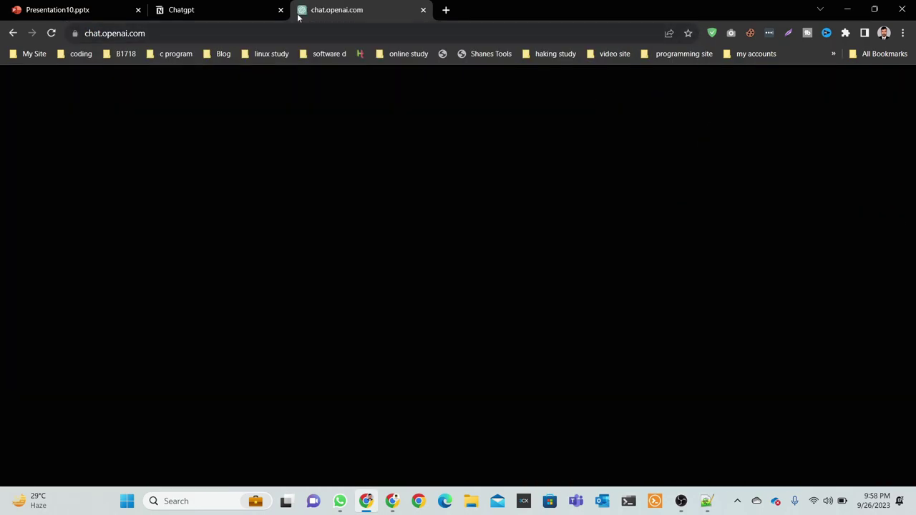
# Tick 'normal letter' on the Notion checklist and go back to ChatGPT.
pyautogui.click(224, 10)
pyautogui.click(324, 211)
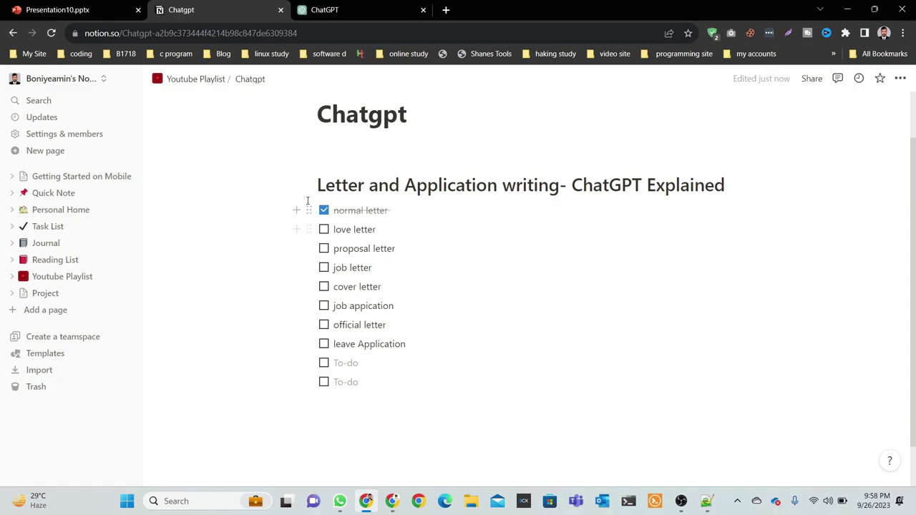
pyautogui.hotkey('ctrl', 'Tab')
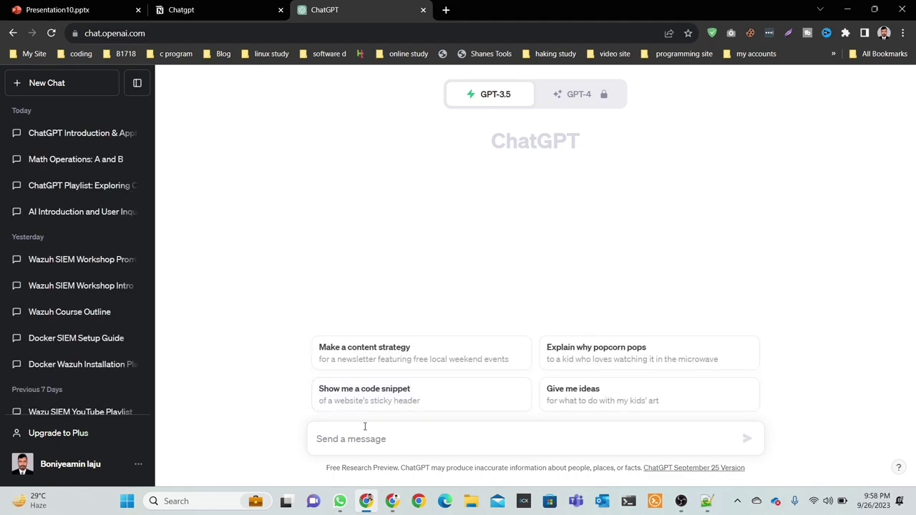
# Ask ChatGPT to write a letter to an old school friend, addressed by name, and send it.
pyautogui.hotkey('ctrl', 'shift', 'Tab')
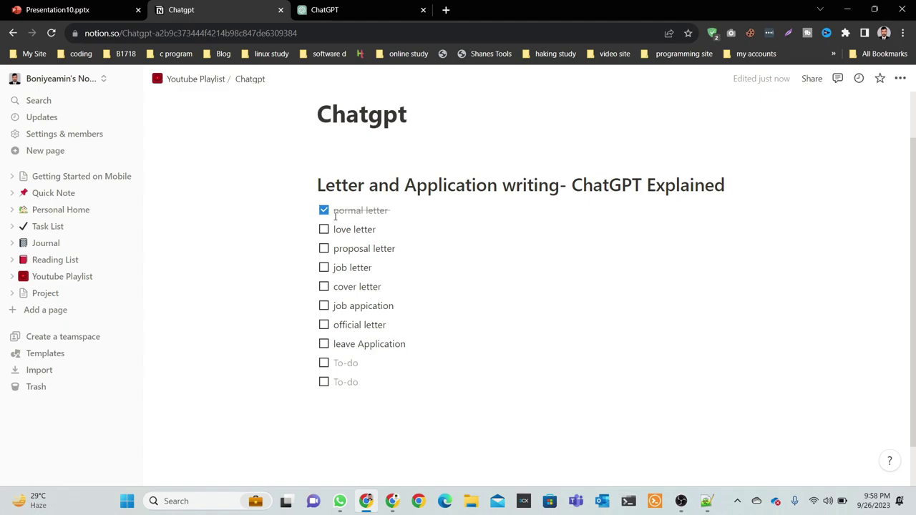
pyautogui.hotkey('ctrl', 'Tab')
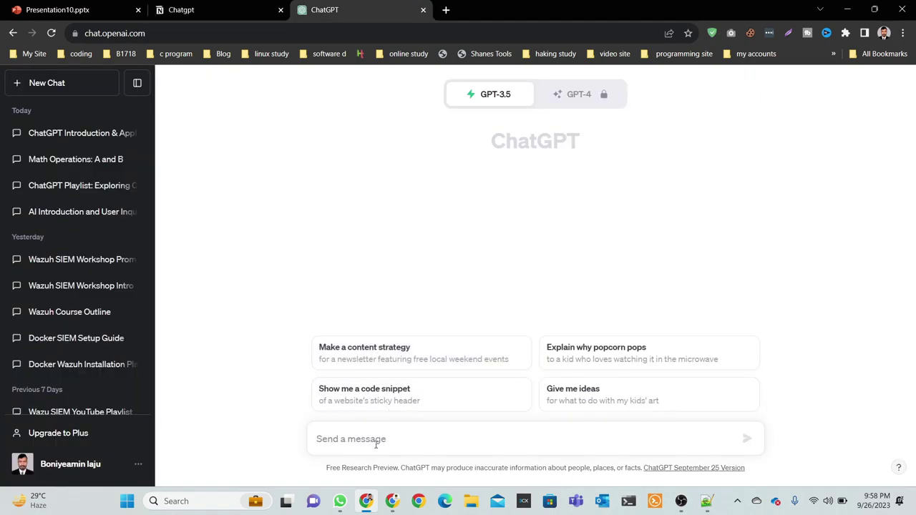
pyautogui.write('i')
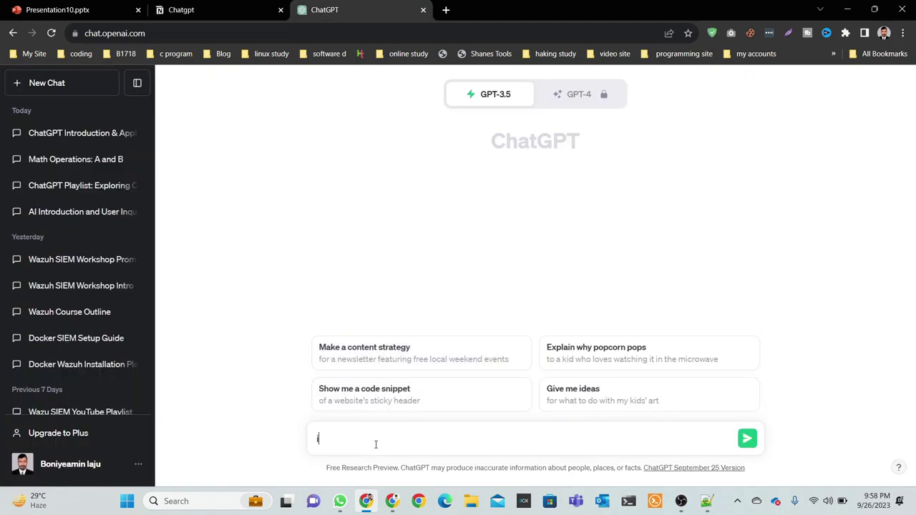
pyautogui.write(' have school friends , so write a la')
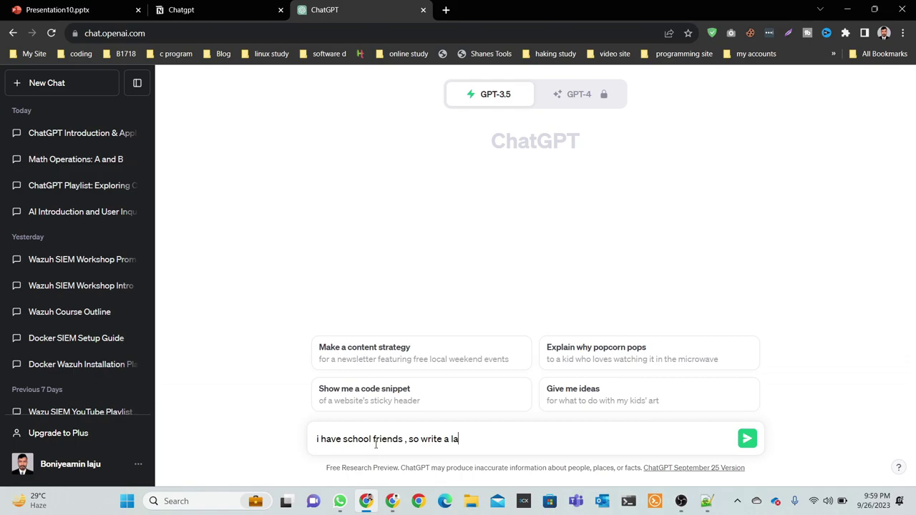
pyautogui.press('BackSpace')
pyautogui.write('etter with my friends')
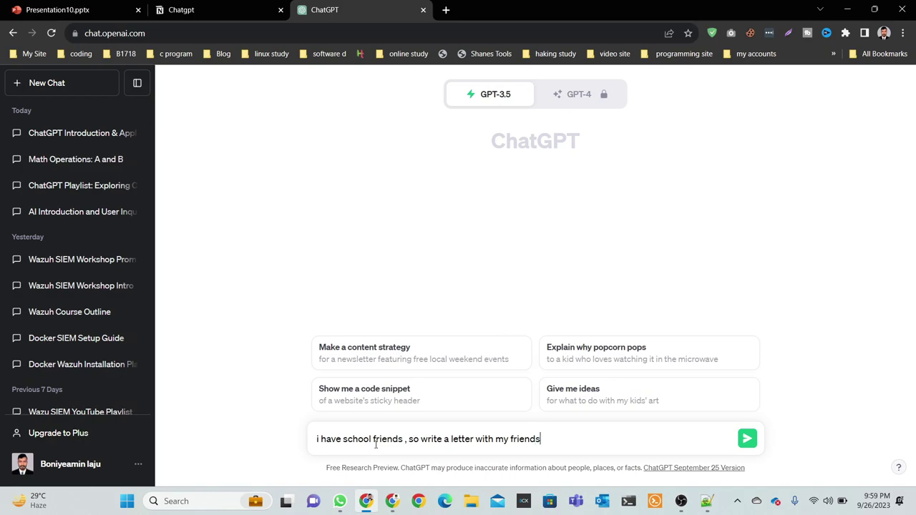
pyautogui.press('BackSpace')
pyautogui.press('BackSpace')
pyautogui.press('BackSpace')
pyautogui.press('BackSpace')
pyautogui.press('BackSpace')
pyautogui.press('BackSpace')
pyautogui.press('BackSpace')
pyautogui.press('BackSpace')
pyautogui.press('BackSpace')
pyautogui.press('BackSpace')
pyautogui.press('BackSpace')
pyautogui.press('BackSpace')
pyautogui.press('BackSpace')
pyautogui.press('BackSpace')
pyautogui.press('BackSpace')
pyautogui.press('BackSpace')
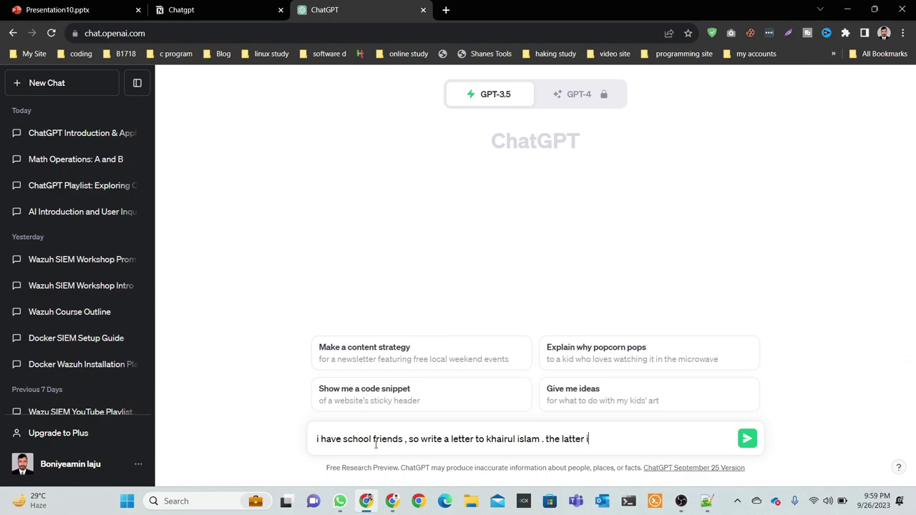
pyautogui.press('Return')
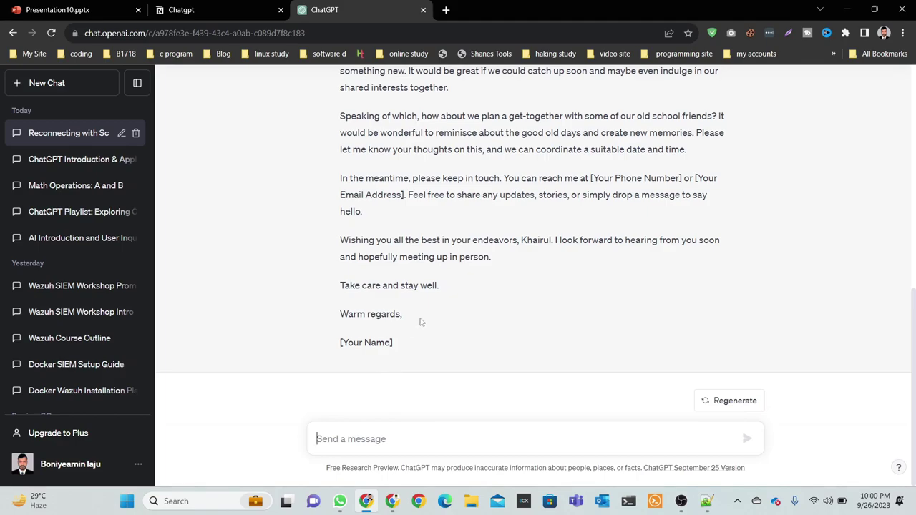
# Scroll through the finished school-friend letter ending 'Warm regards, [Your Name]'.
pyautogui.scroll(1, 329, 314)
pyautogui.scroll(-1, 373, 314)
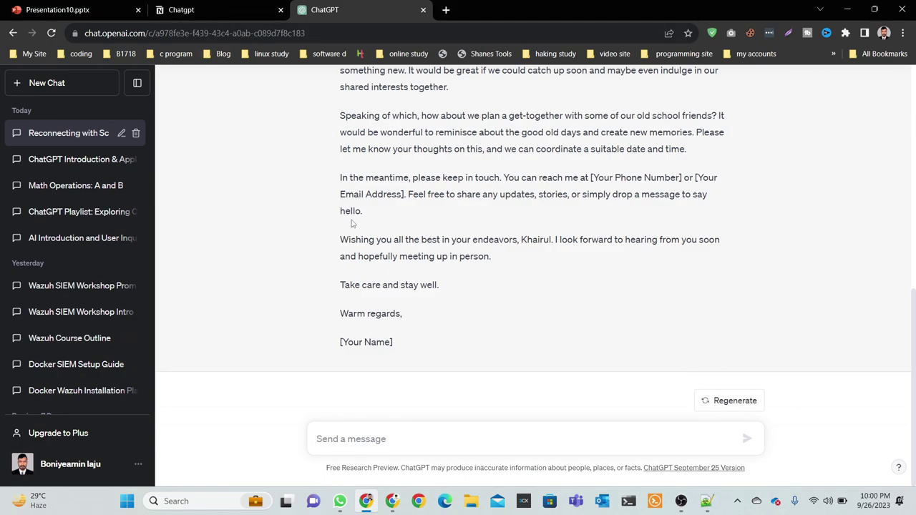
# Tick 'love letter' on the Notion checklist and start a new empty ChatGPT chat.
pyautogui.click(198, 11)
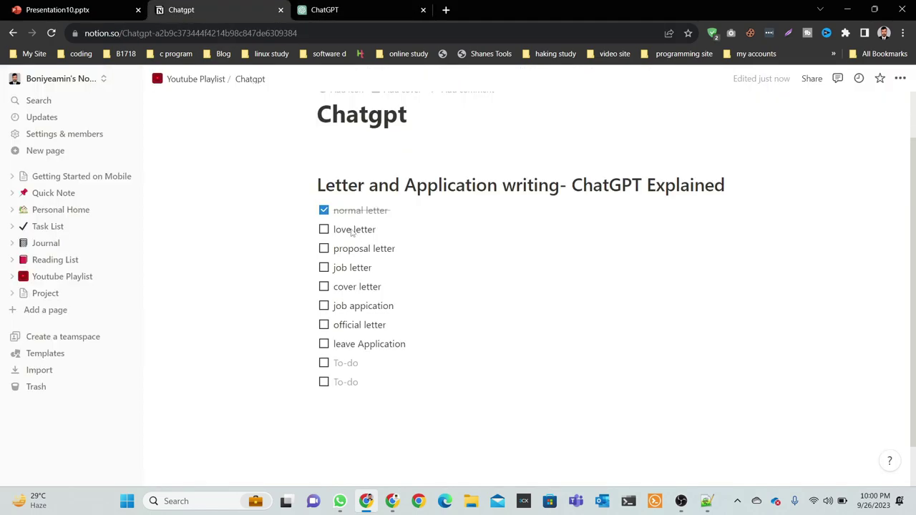
pyautogui.click(324, 233)
pyautogui.click(332, 8)
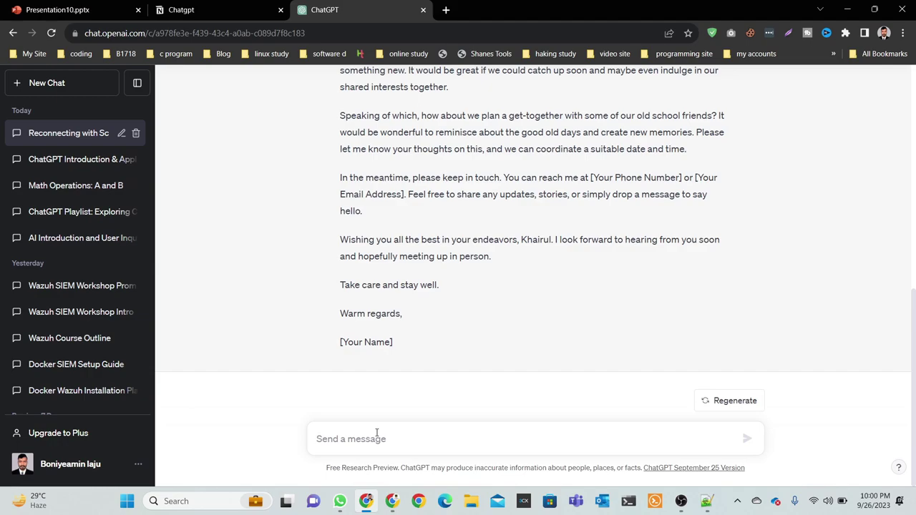
pyautogui.click(52, 90)
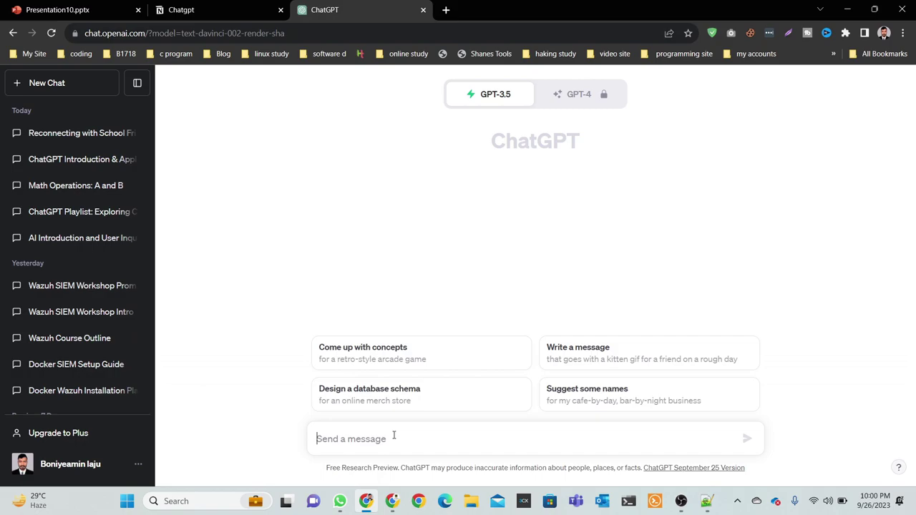
# Type a request for a love letter to a classmate, naming her, in the message box.
pyautogui.write('i wqant')
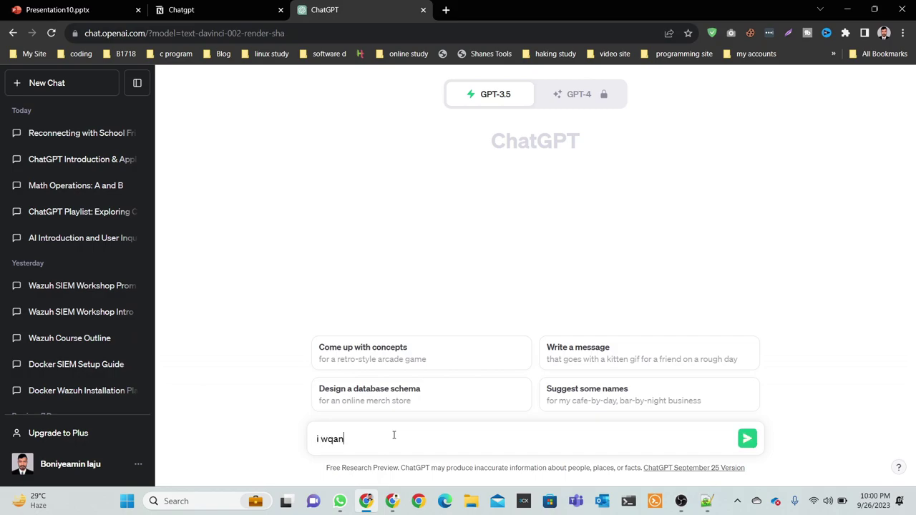
pyautogui.press('BackSpace')
pyautogui.press('BackSpace')
pyautogui.press('BackSpace')
pyautogui.press('BackSpace')
pyautogui.press('BackSpace')
pyautogui.press('BackSpace')
pyautogui.write('wan')
pyautogui.write('t to see')
pyautogui.press('BackSpace')
pyautogui.press('BackSpace')
pyautogui.press('BackSpace')
pyautogui.write('write a love lett')
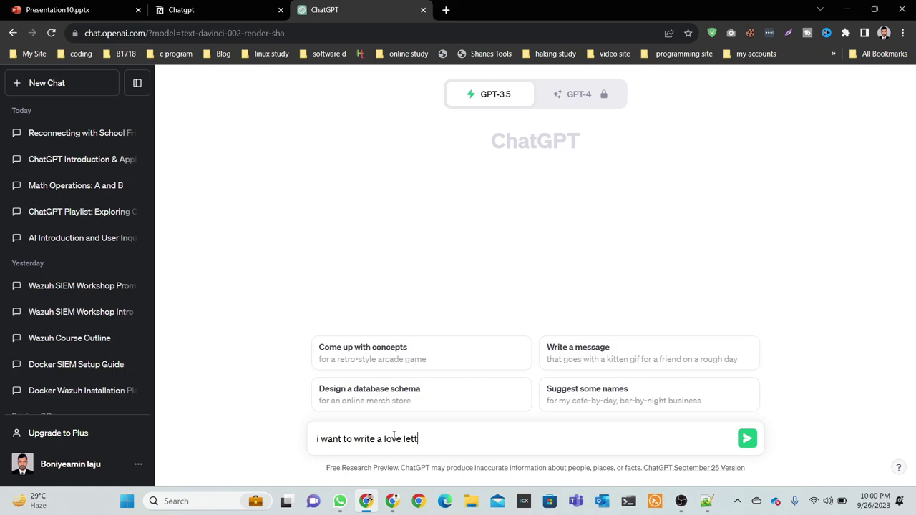
pyautogui.write('er m')
pyautogui.press('BackSpace')
pyautogui.write('my claassmate ')
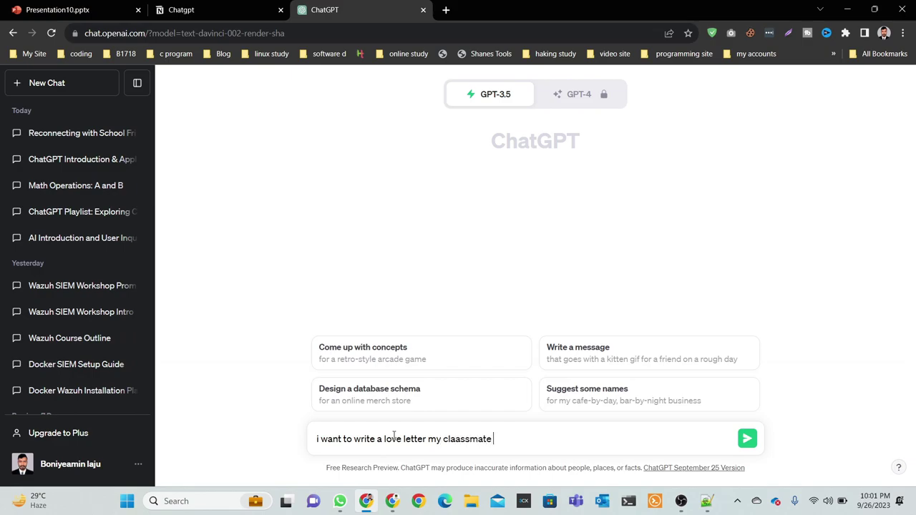
pyautogui.write('onamika . so write')
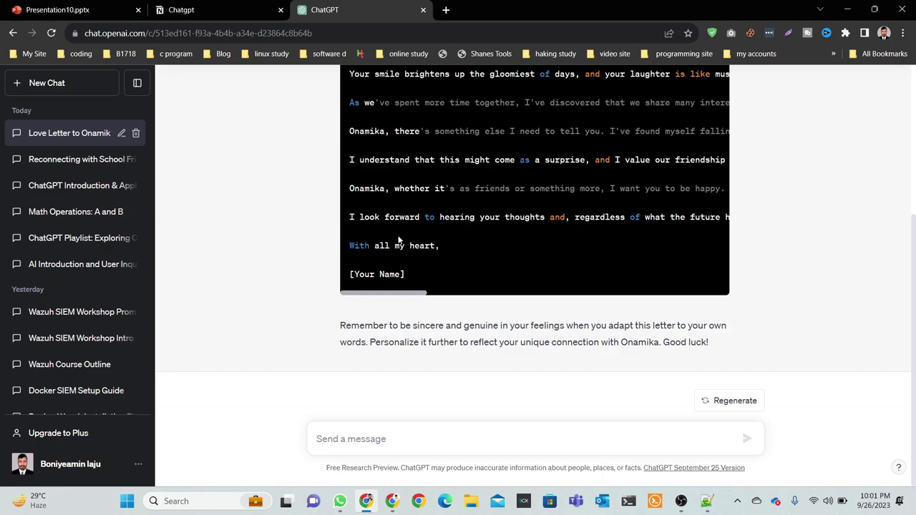
# Send 'love latter my wife' to get a second love letter addressed to a wife.
pyautogui.scroll(3, 399, 241)
pyautogui.scroll(-3, 438, 278)
pyautogui.click(375, 441)
pyautogui.write('love l')
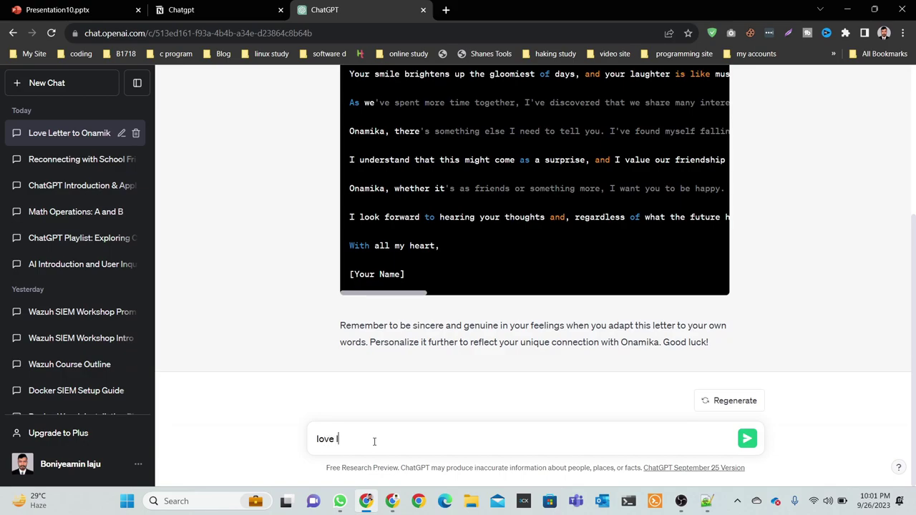
pyautogui.write('atter my wife')
pyautogui.press('Return')
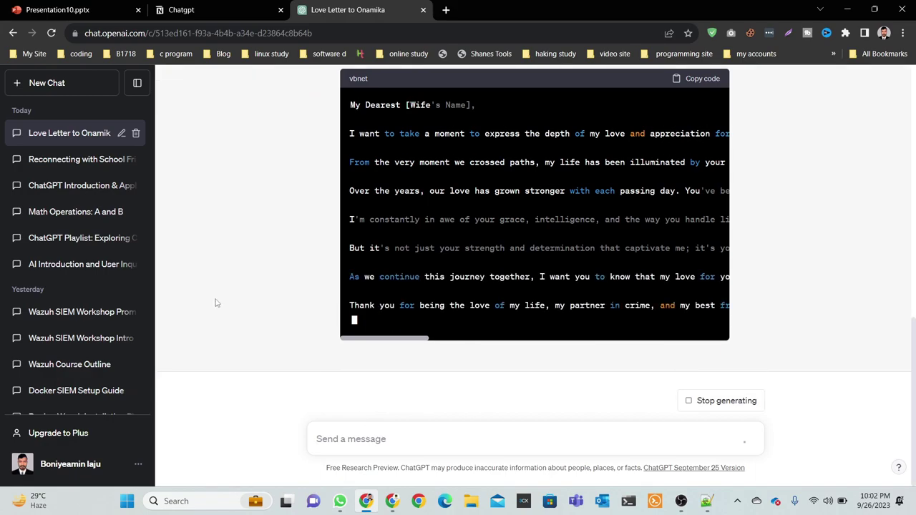
# Tick 'proposal letter' on the Notion checklist, then start a new empty ChatGPT chat.
pyautogui.hotkey('ctrl', 'shift', 'Tab')
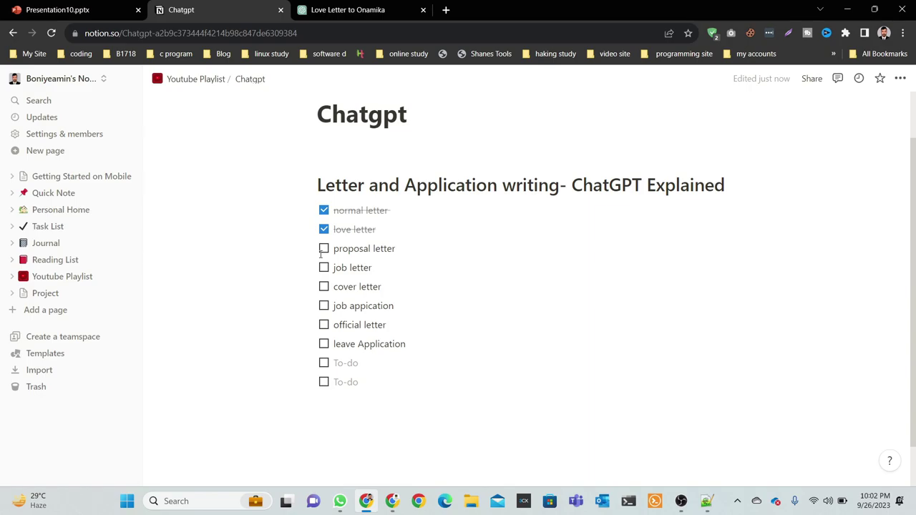
pyautogui.click(323, 250)
pyautogui.hotkey('ctrl', 'Tab')
pyautogui.click(59, 85)
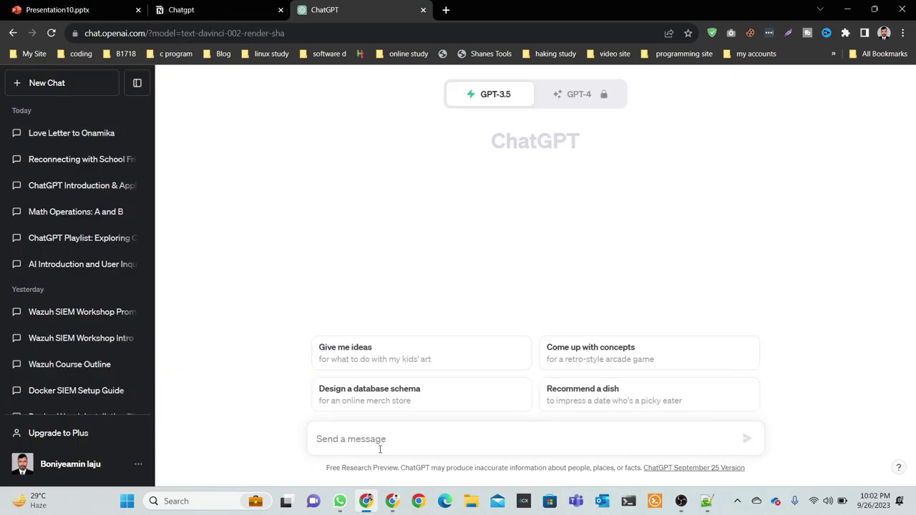
# Ask ChatGPT for a proposal for selling school management system software.
pyautogui.write('i hav')
pyautogui.press('BackSpace')
pyautogui.press('BackSpace')
pyautogui.press('BackSpace')
pyautogui.write('working a')
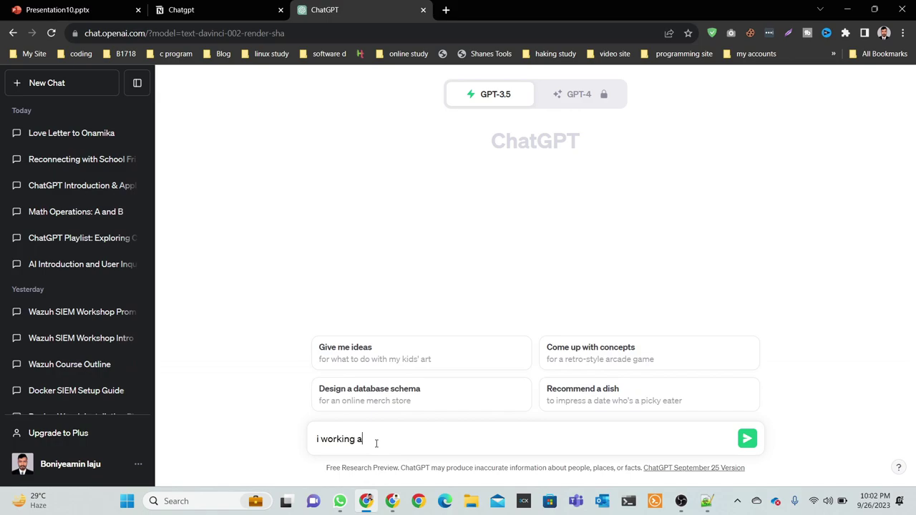
pyautogui.write(' project school managment syste')
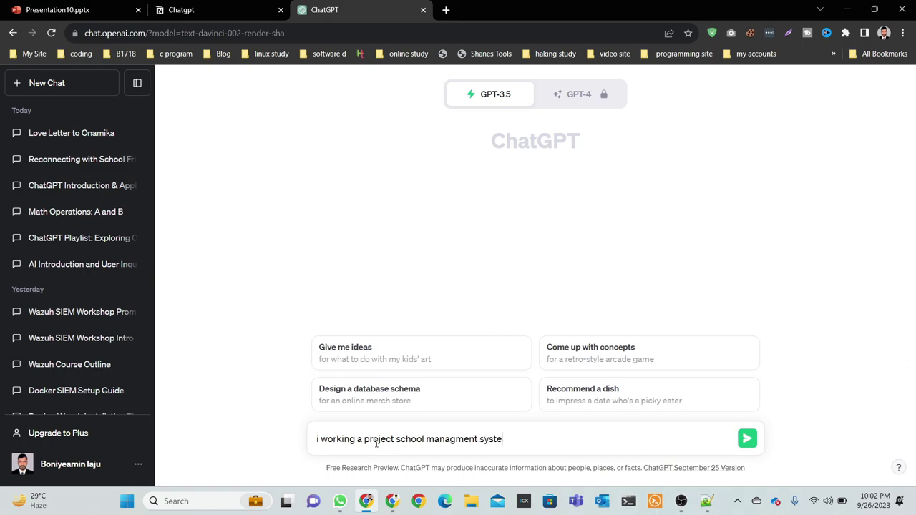
pyautogui.write('m software , so write  pr')
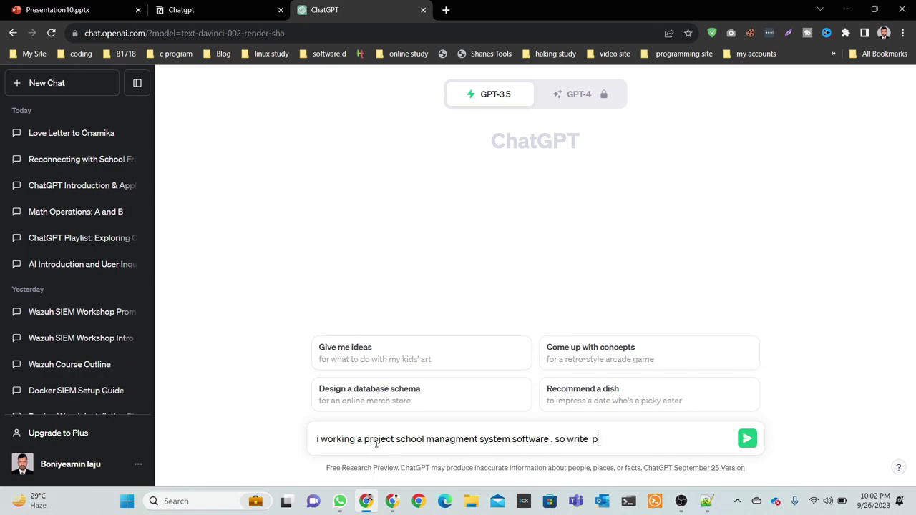
pyautogui.write('oposal for selling software')
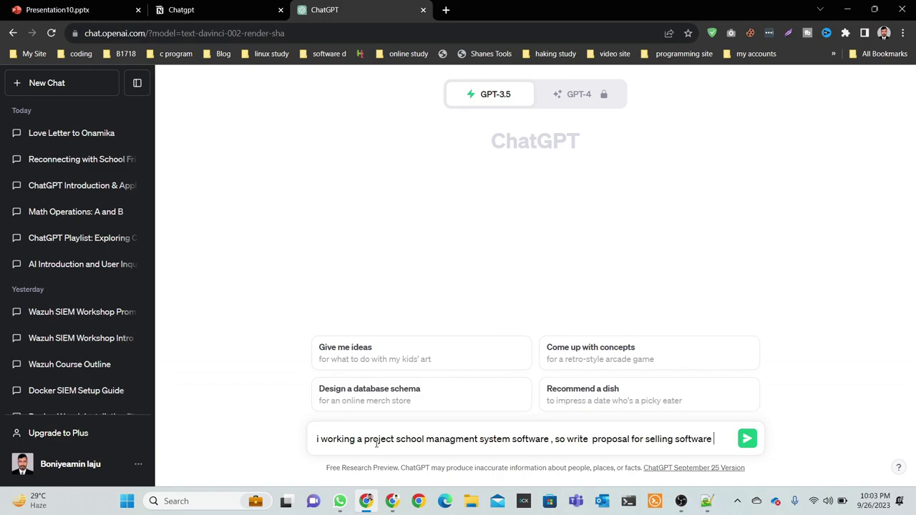
pyautogui.press('Return')
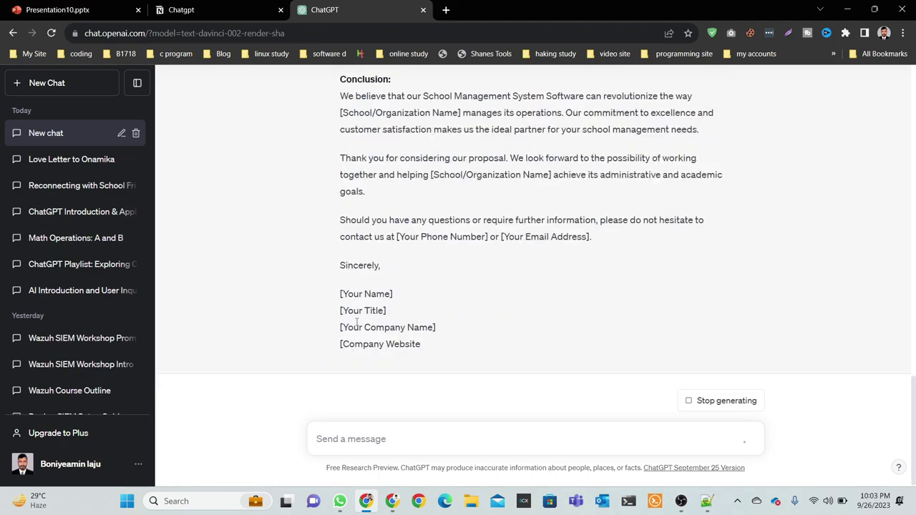
# Review the finished school management software proposal, then start a blank chat with Ctrl+Shift+O.
pyautogui.scroll(5, 513, 246)
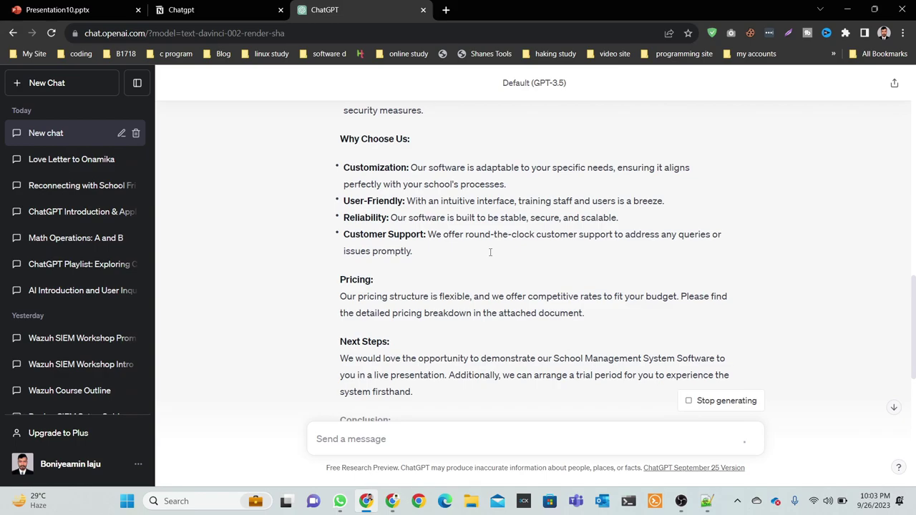
pyautogui.scroll(3, 490, 252)
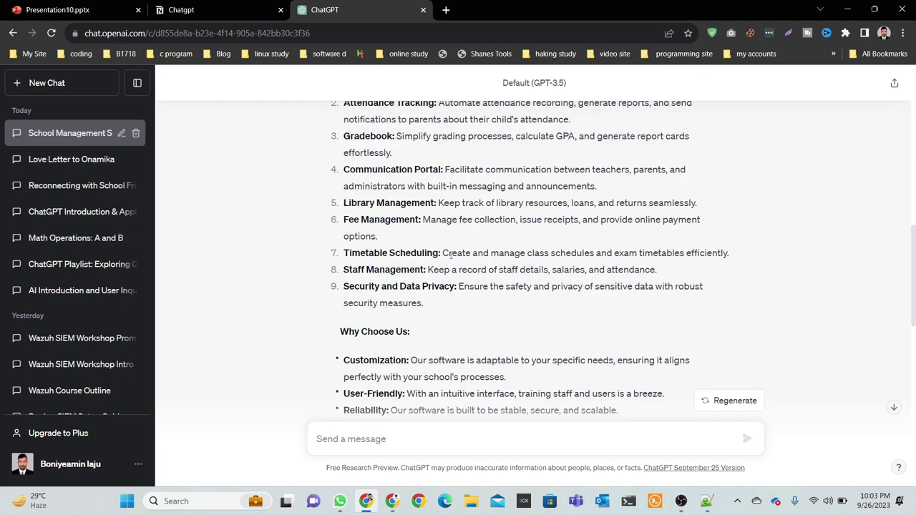
pyautogui.hotkey('ctrl', 'shift', 'Tab')
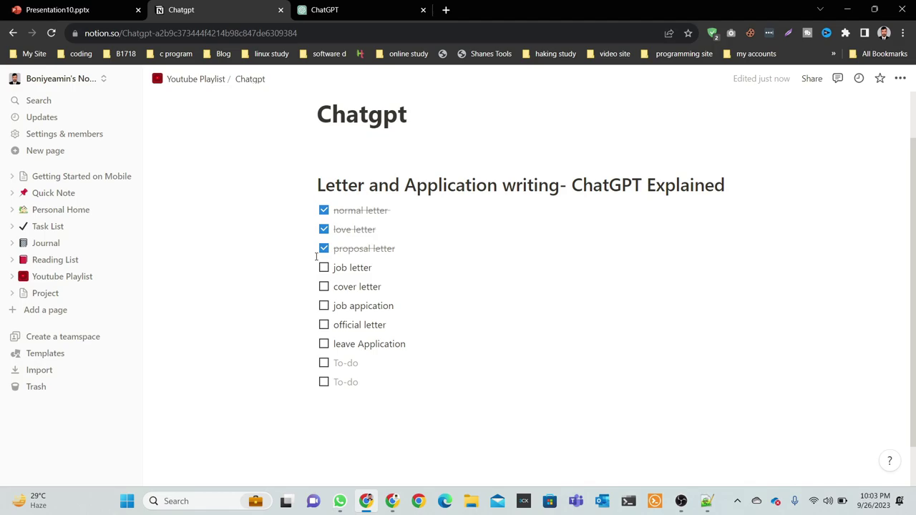
pyautogui.hotkey('ctrl', 'Tab')
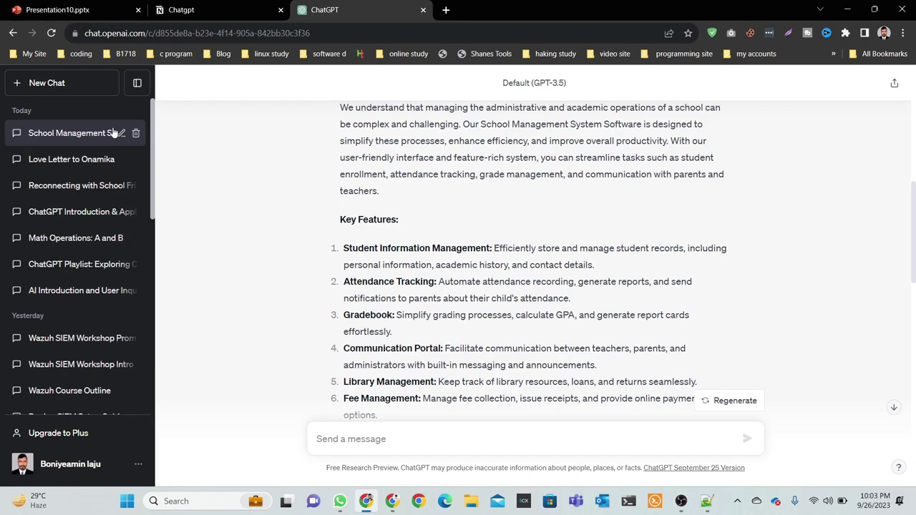
pyautogui.hotkey('ctrl', 'shift', 'o')
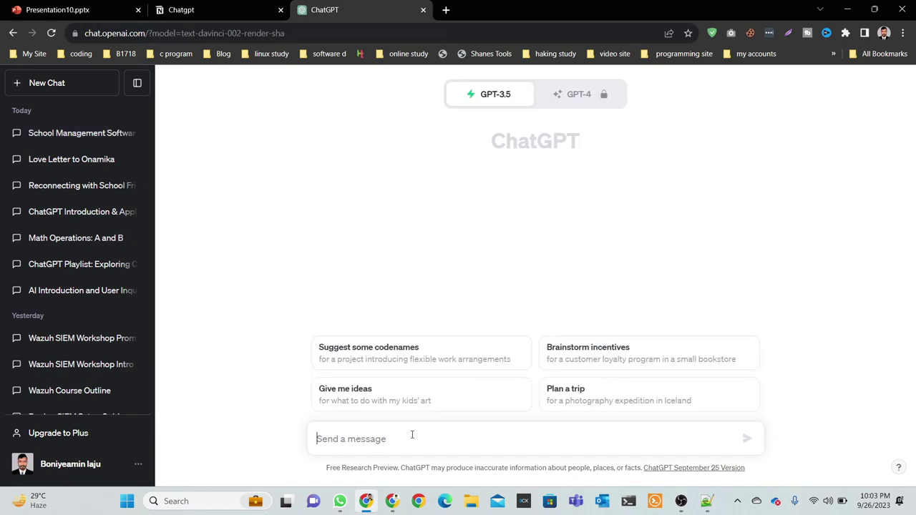
# Request a job application for the Cyber Security Officer post at Akij Group.
pyautogui.write('i')
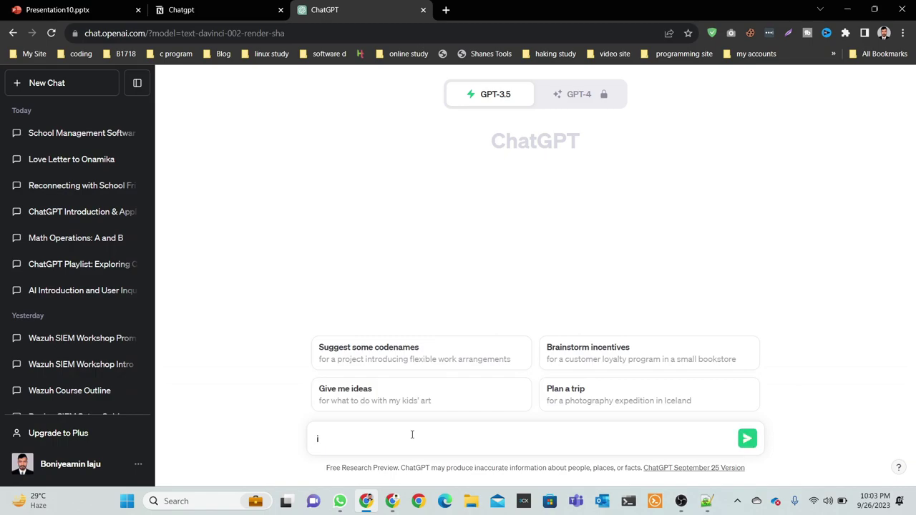
pyautogui.write("'m cyber security engin")
pyautogui.press('BackSpace')
pyautogui.press('BackSpace')
pyautogui.press('BackSpace')
pyautogui.press('BackSpace')
pyautogui.press('BackSpace')
pyautogui.write('Engi')
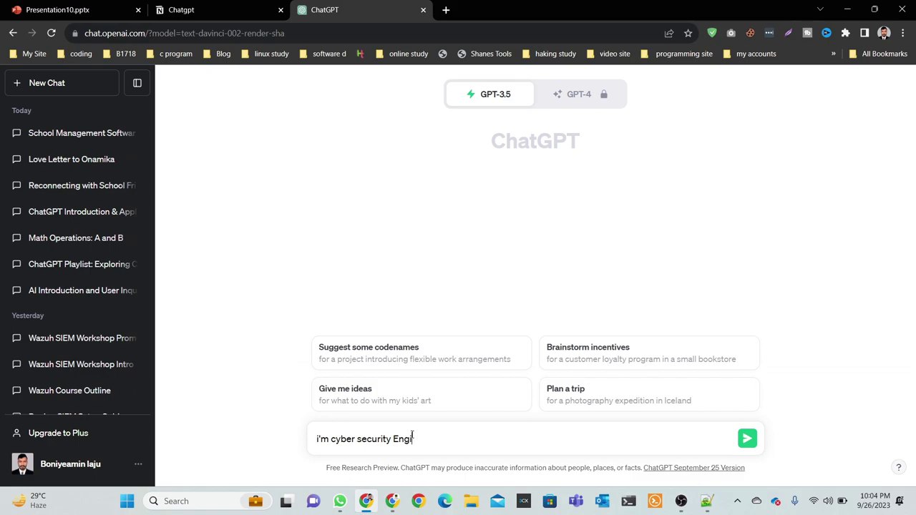
pyautogui.write('neer . so i want to apply')
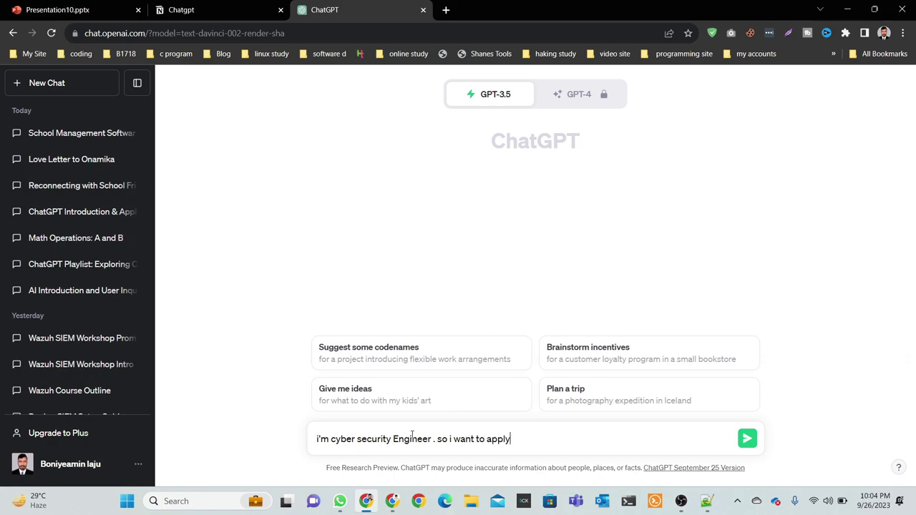
pyautogui.write(' akij group for the post')
pyautogui.write('cyber secu')
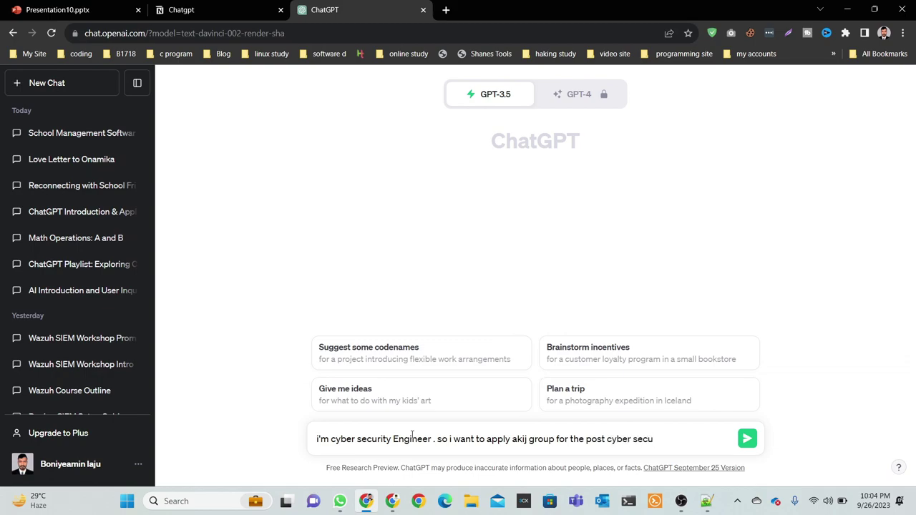
pyautogui.write('rity officr')
pyautogui.press('BackSpace')
pyautogui.press('BackSpace')
pyautogui.write('cer')
pyautogui.write(' . so')
pyautogui.write(' write ')
pyautogui.write('a')
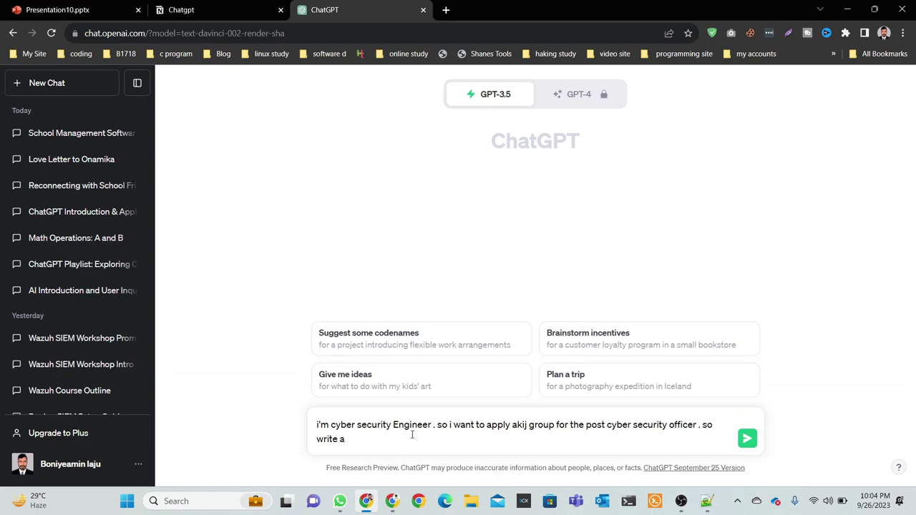
pyautogui.write(' job application tor the post')
pyautogui.press('Return')
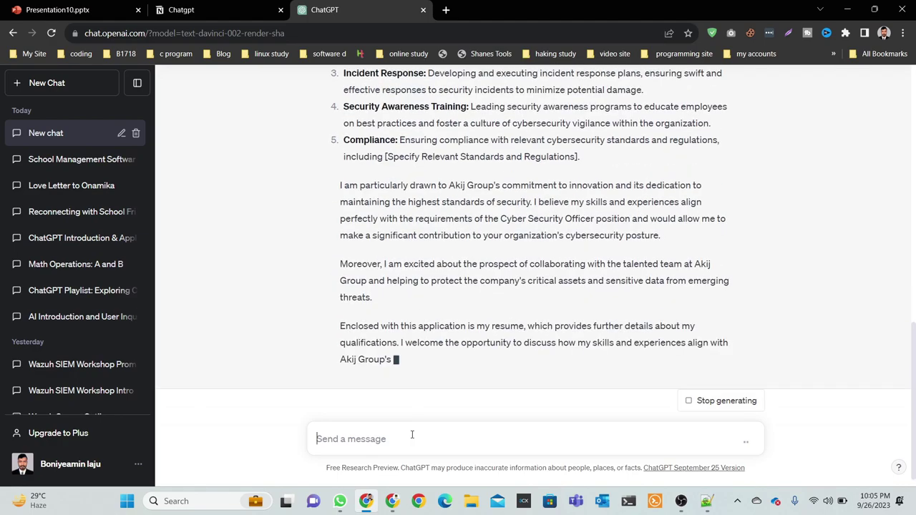
# Review the finished Akij Group letter, then tick the cover letter item on the Notion checklist.
pyautogui.scroll(4, 385, 334)
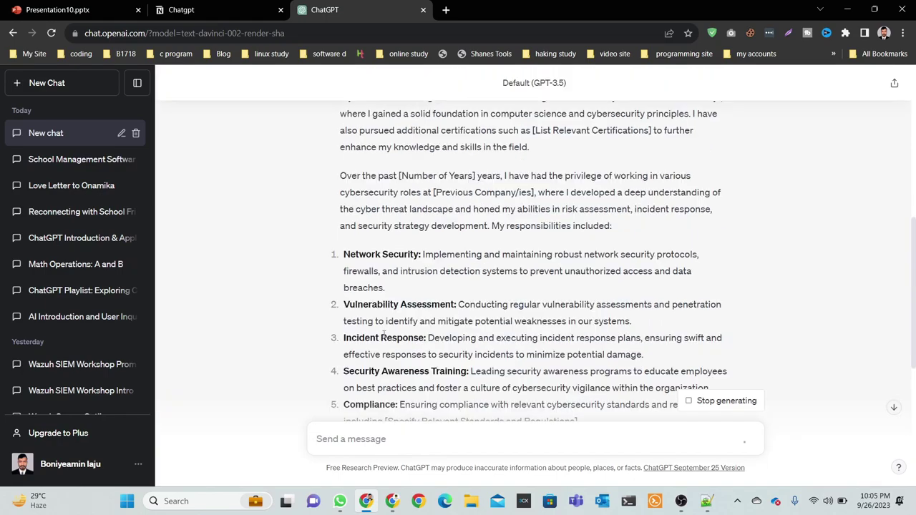
pyautogui.scroll(4, 390, 339)
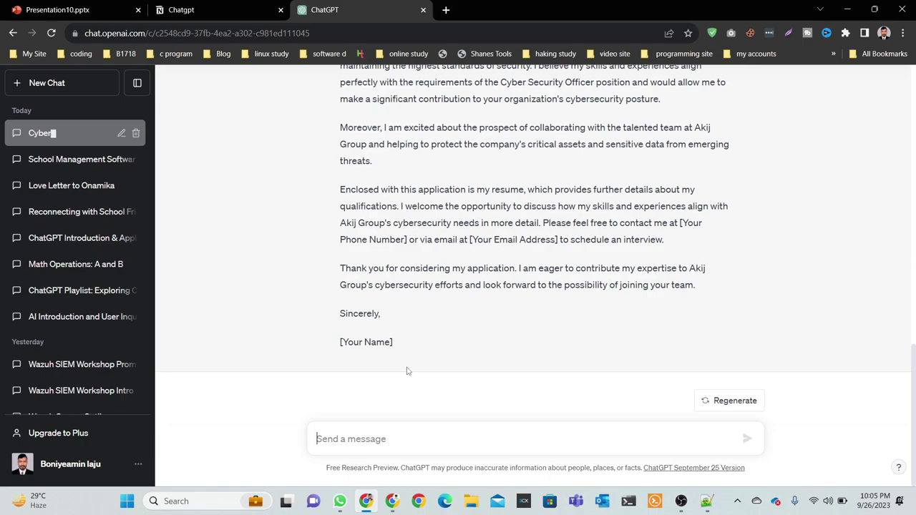
pyautogui.click(192, 7)
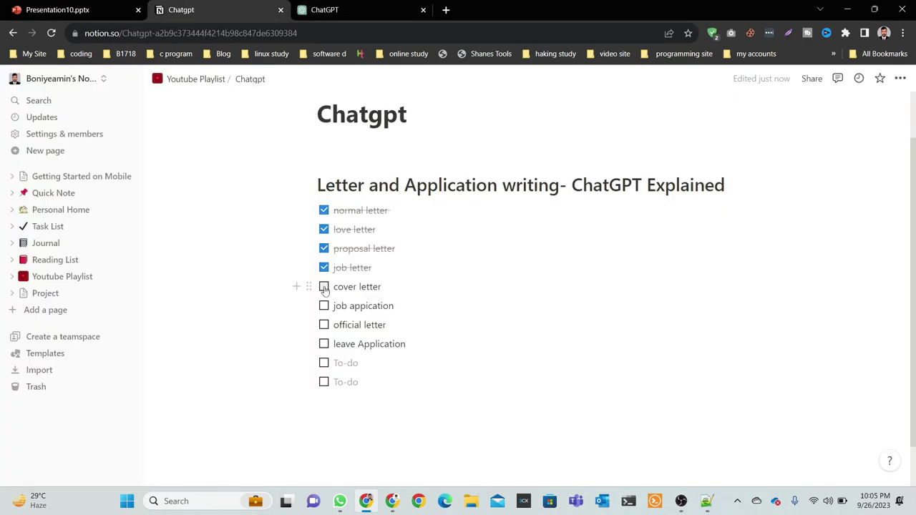
pyautogui.click(324, 287)
pyautogui.hotkey('ctrl', 'Tab')
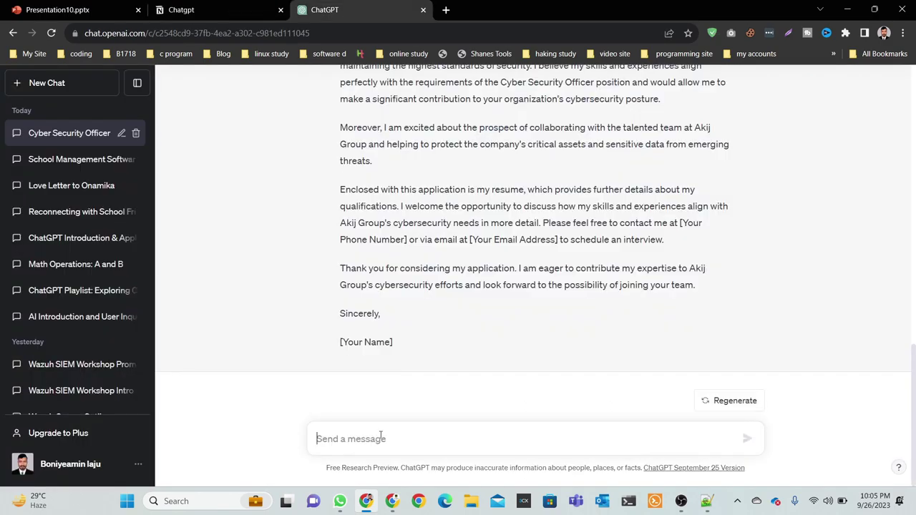
# Send 'write a cover laater' in the Cyber Security Officer chat, then open a new Chrome window.
pyautogui.write('write a cove')
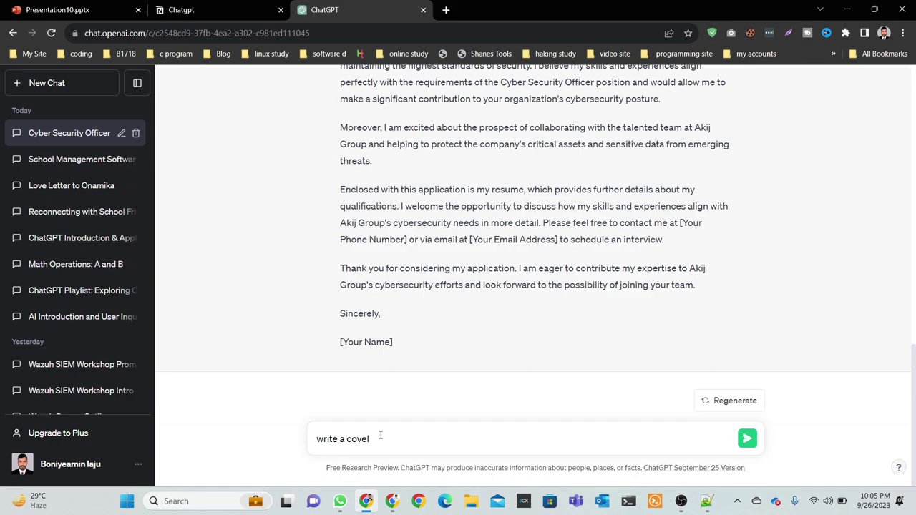
pyautogui.write('r laater')
pyautogui.press('Return')
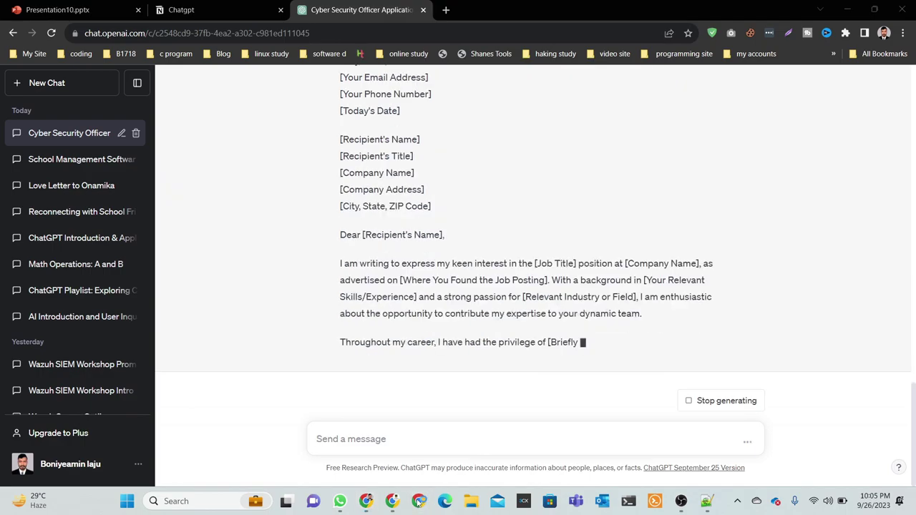
pyautogui.click(419, 501)
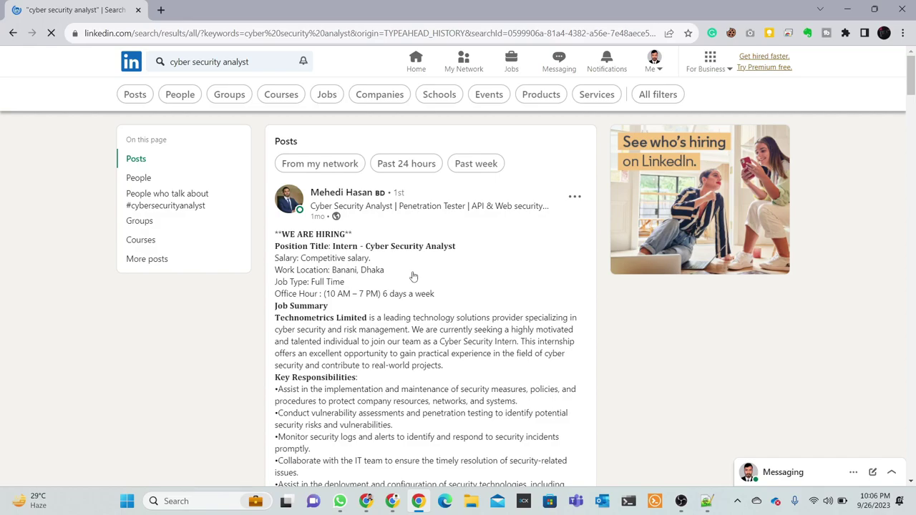
pyautogui.scroll(-1, 432, 198)
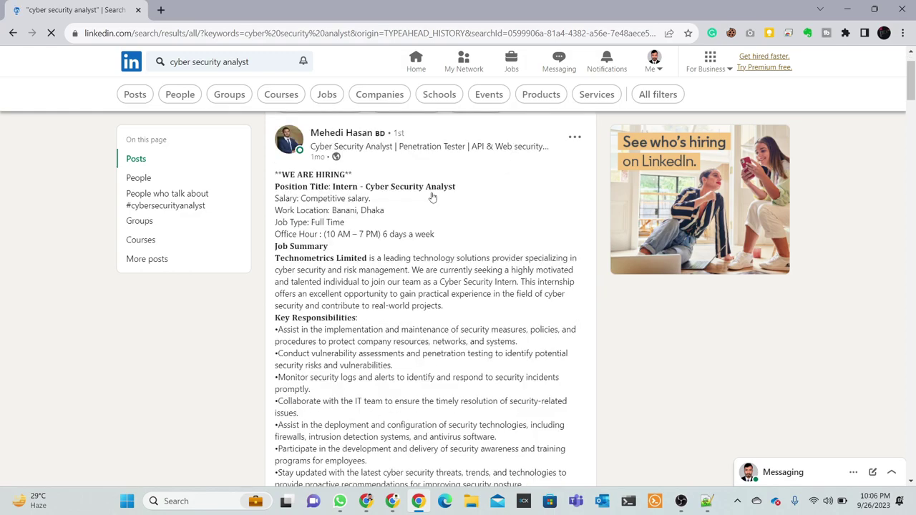
pyautogui.scroll(-1, 427, 203)
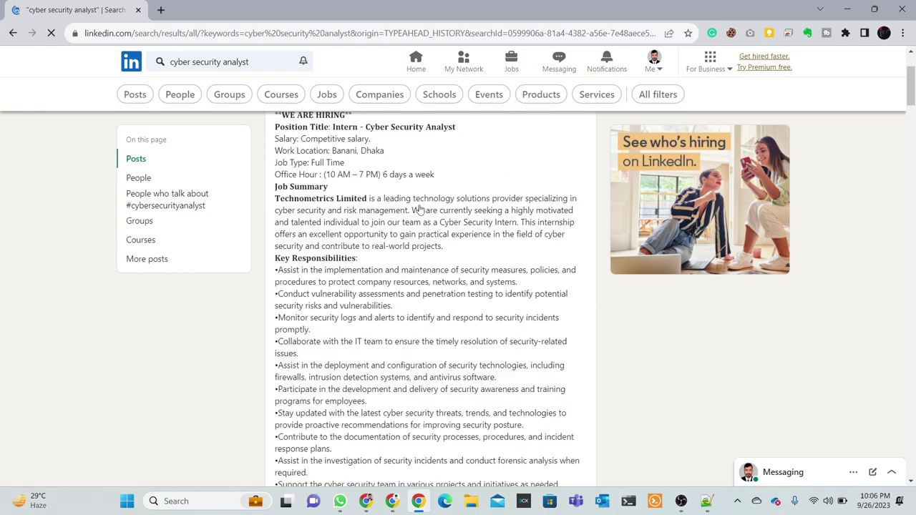